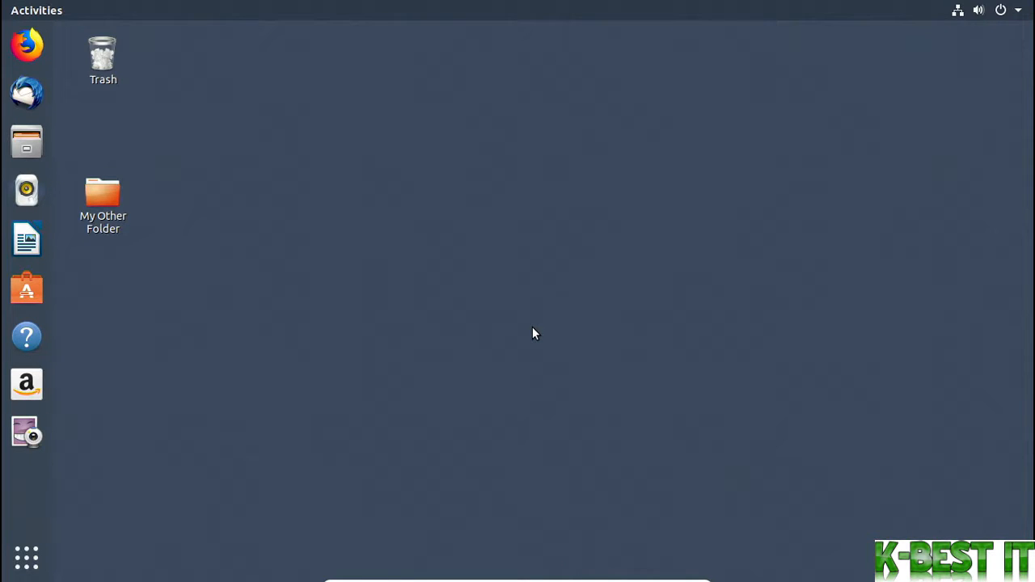
# Search the installed applications for Shotwell and launch it
pyautogui.click(24, 13)
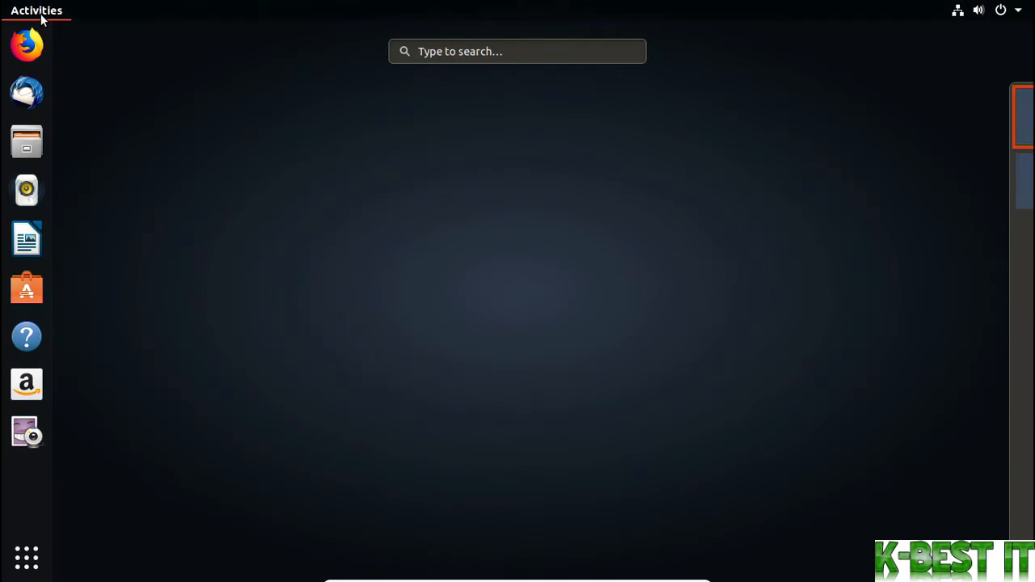
pyautogui.write('sho')
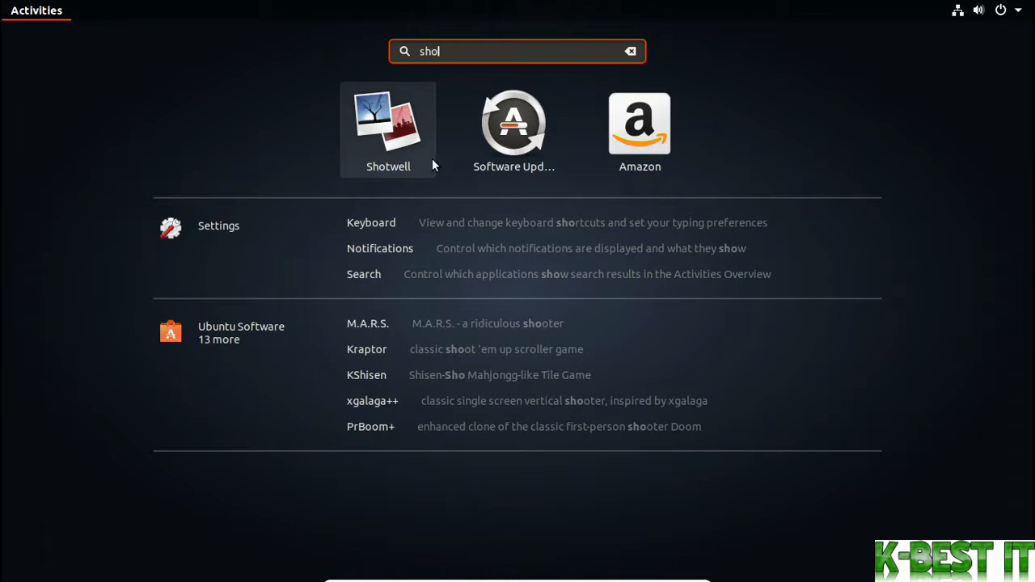
pyautogui.click(410, 147)
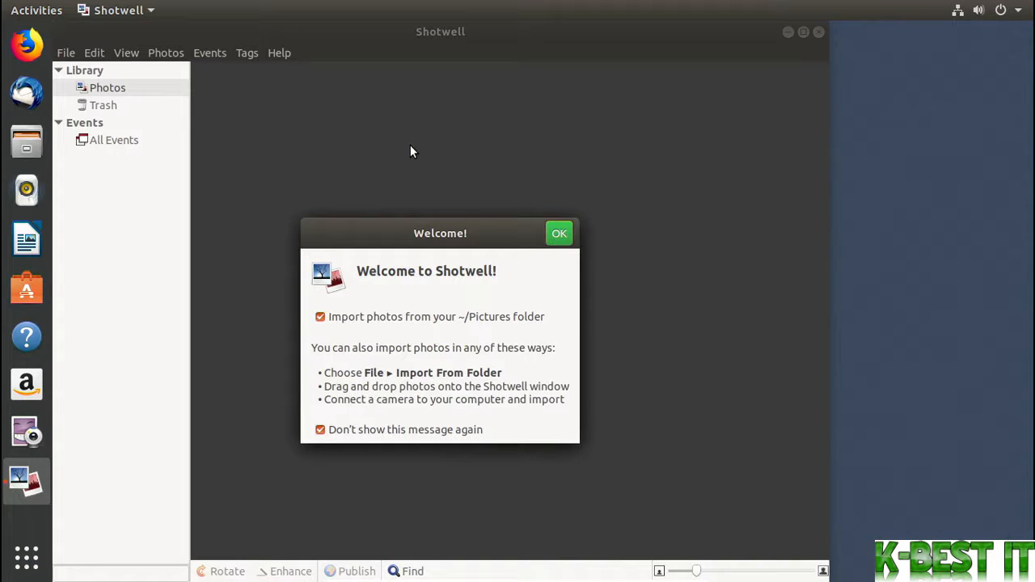
# Import the photos from the ~/Pictures folder, dismiss the import summary, and maximize the Shotwell window
pyautogui.click(559, 241)
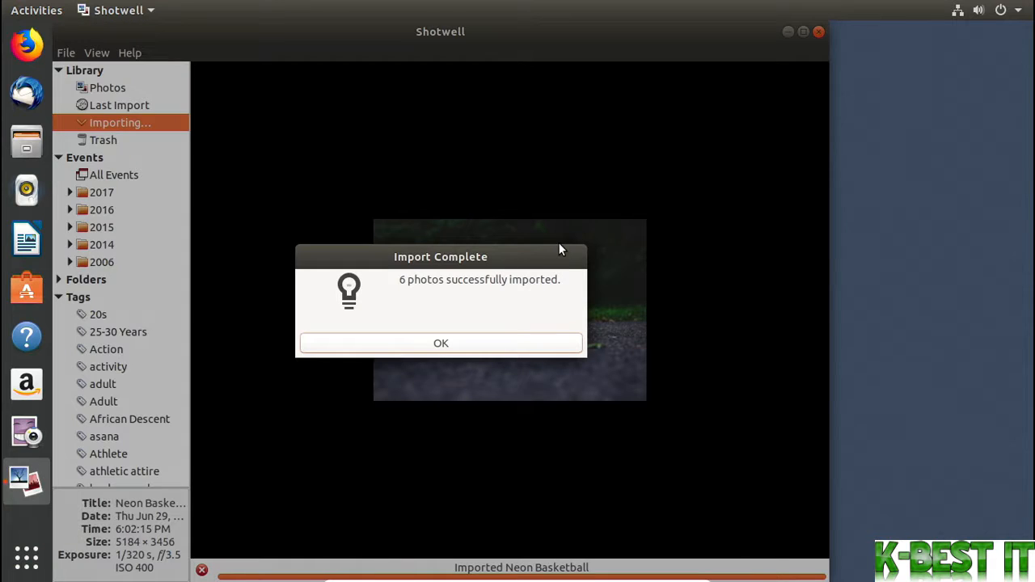
pyautogui.click(555, 346)
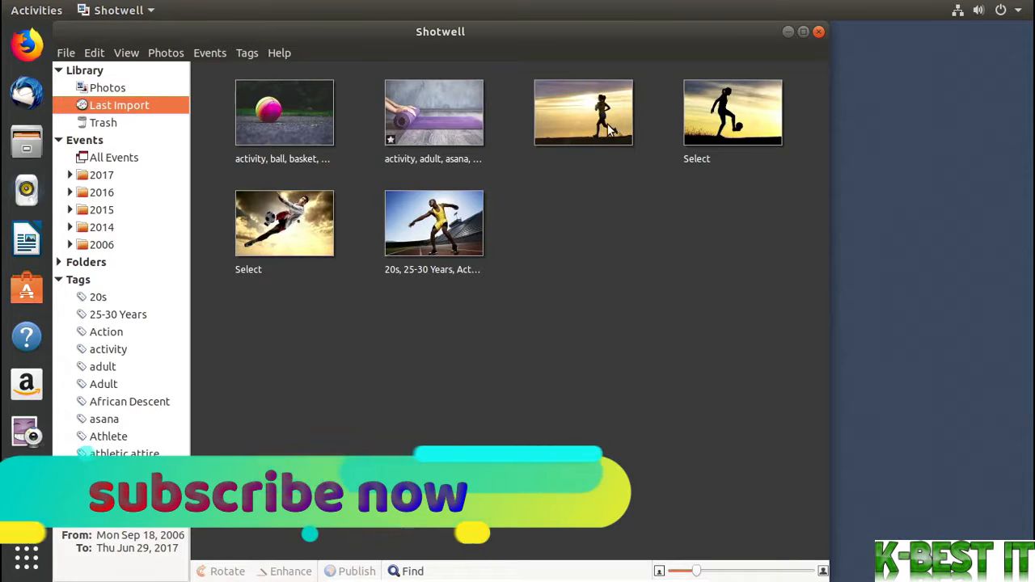
pyautogui.click(802, 32)
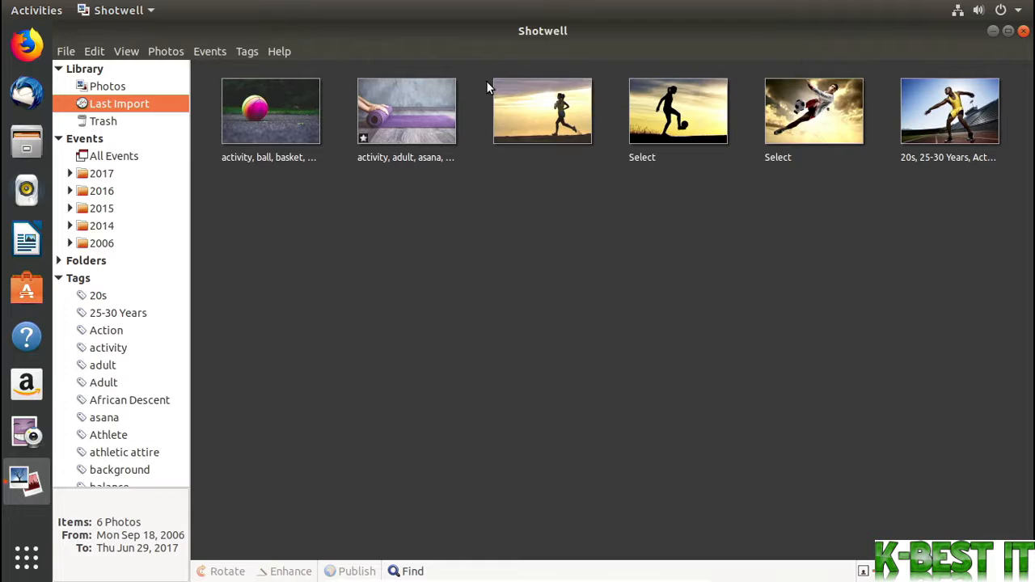
# Select the yoga mat photo, view its existing tags in the tag editor, and close the editor without saving
pyautogui.click(377, 93)
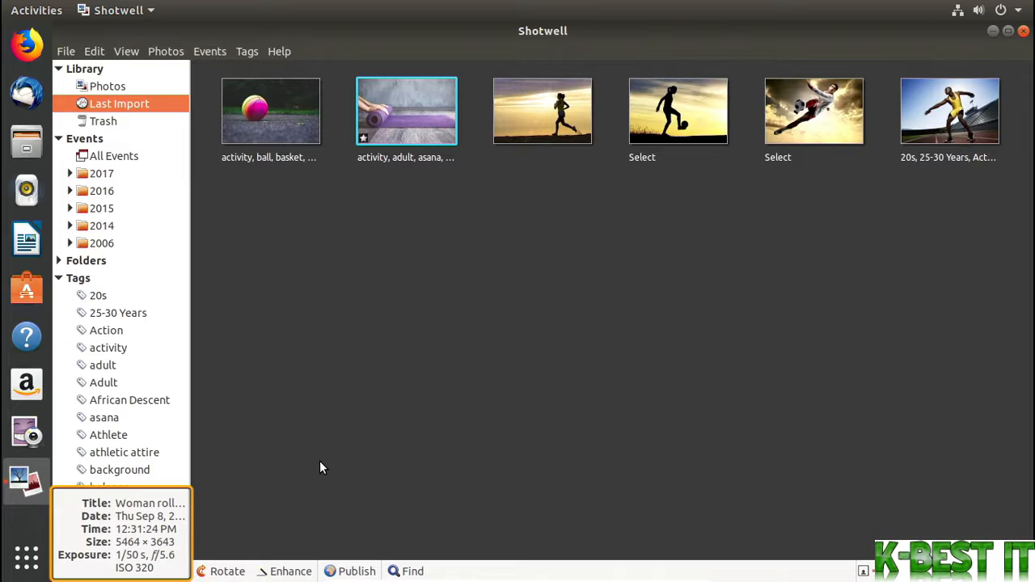
pyautogui.rightClick(418, 135)
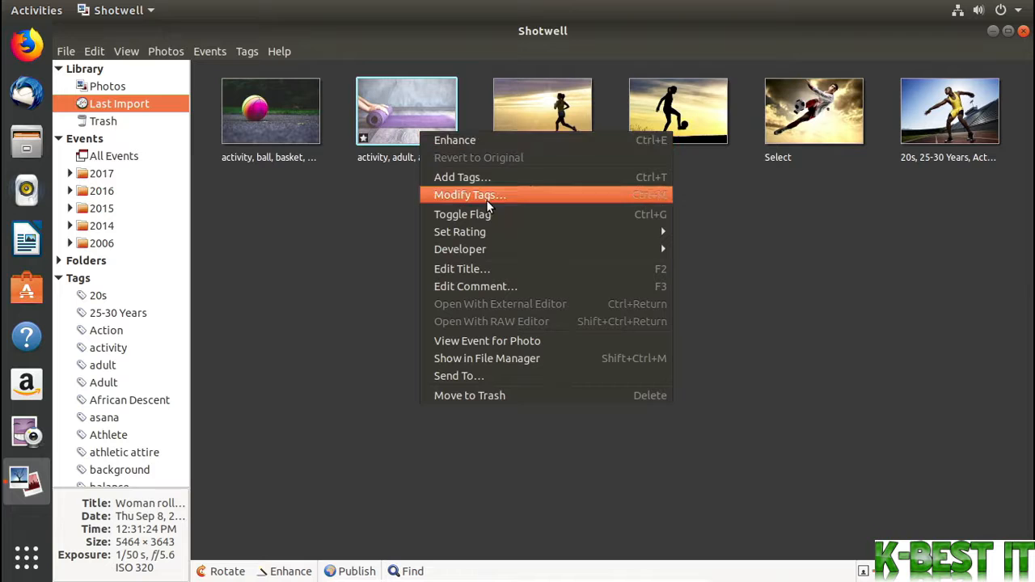
pyautogui.click(515, 195)
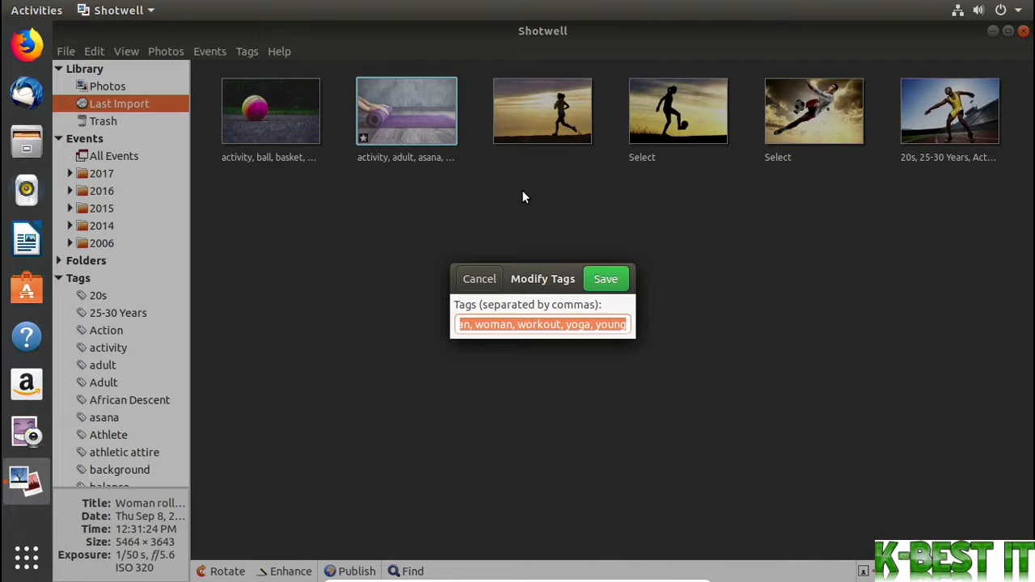
pyautogui.click(485, 281)
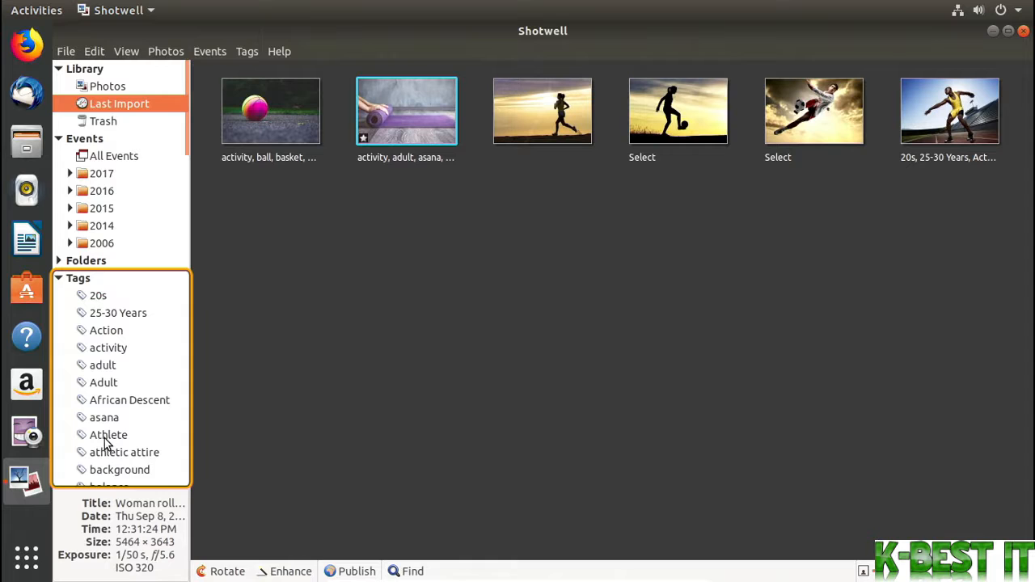
# Look over the available actions for the yoga mat photo and open the photo in the single-photo view
pyautogui.rightClick(418, 135)
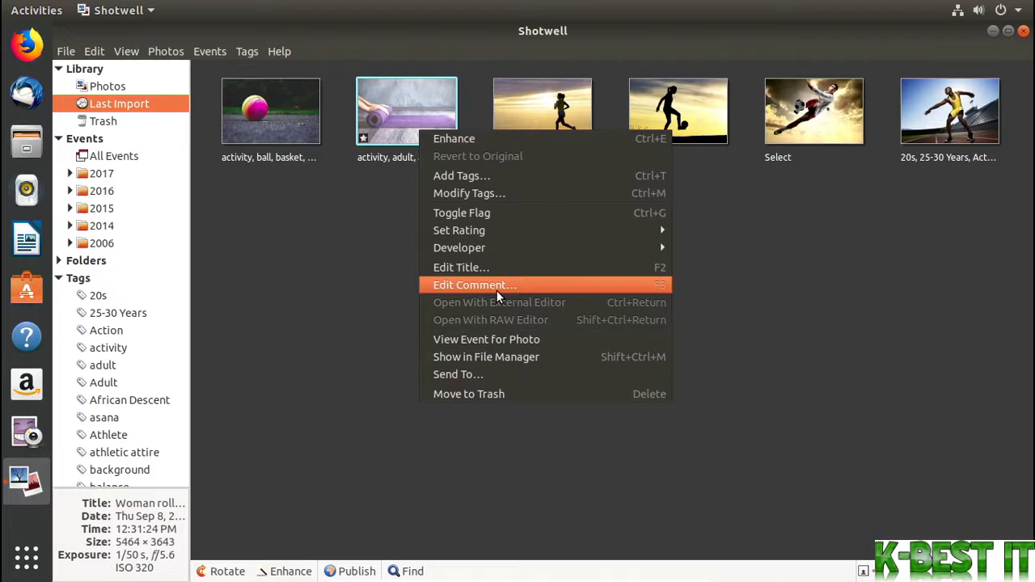
pyautogui.click(427, 112)
pyautogui.doubleClick(427, 112)
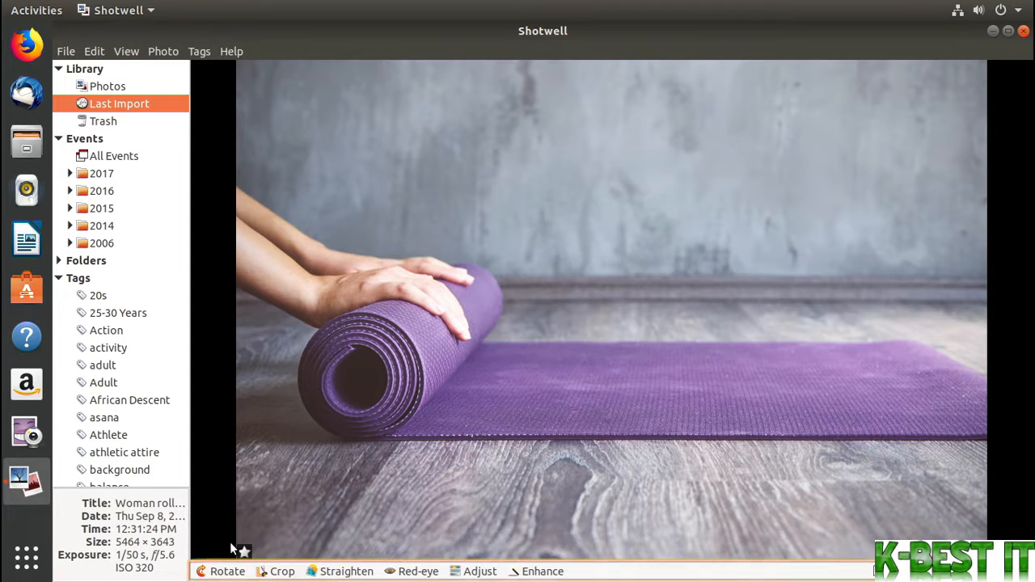
# Rotate the yoga mat photo to the right in quarter turns through a full circle
pyautogui.click(225, 570)
pyautogui.click(225, 571)
pyautogui.click(225, 571)
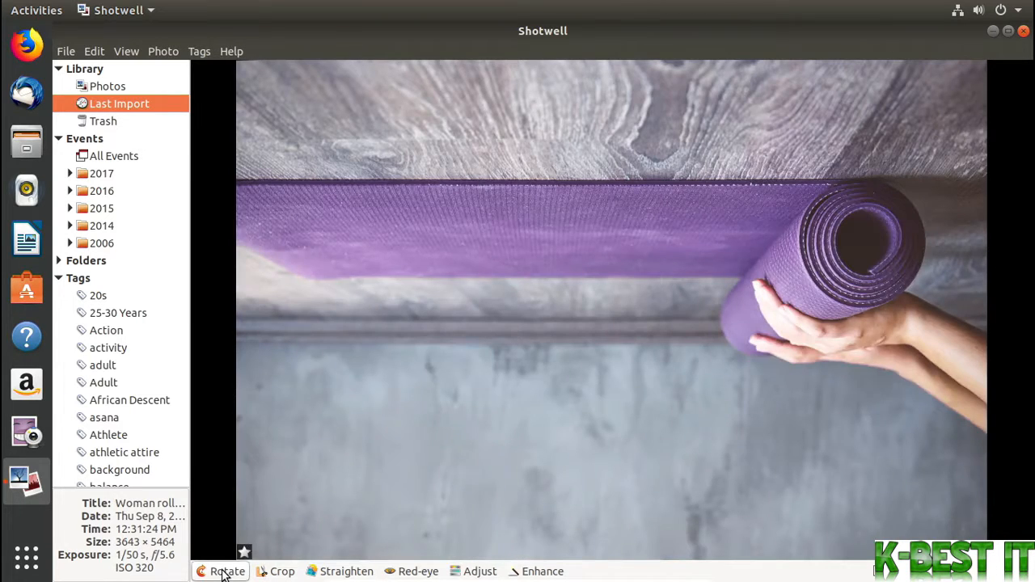
pyautogui.click(225, 571)
pyautogui.click(224, 571)
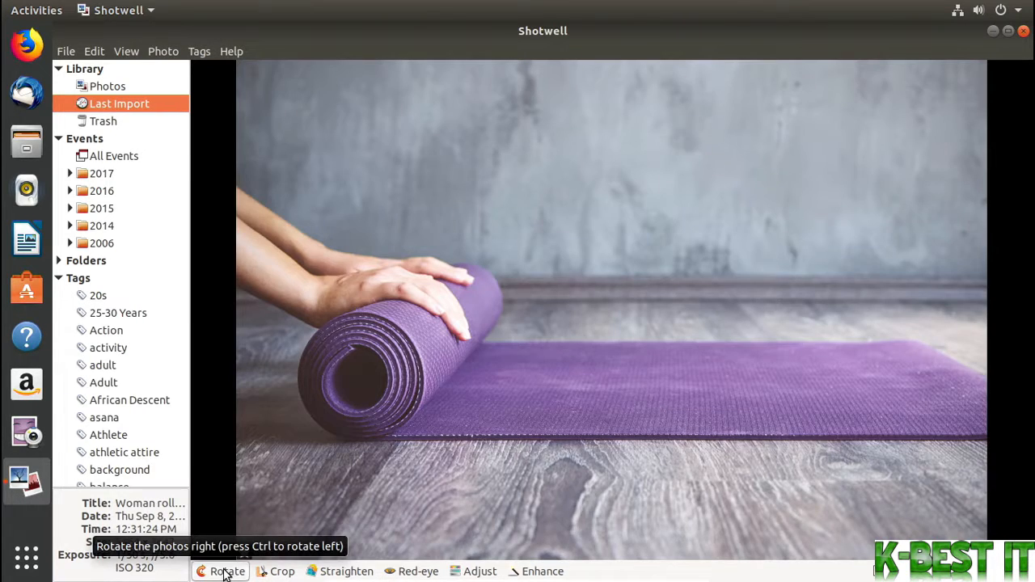
# Start a square crop, move the frame over the hands and rolled end of the mat, and shrink it slightly
pyautogui.click(272, 571)
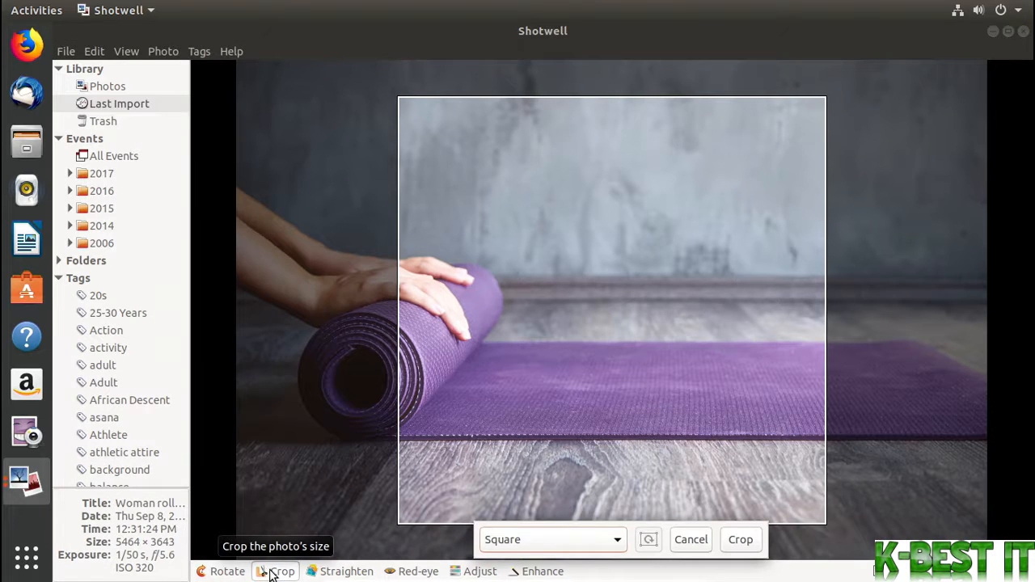
pyautogui.moveTo(453, 454); pyautogui.dragTo(286, 456)
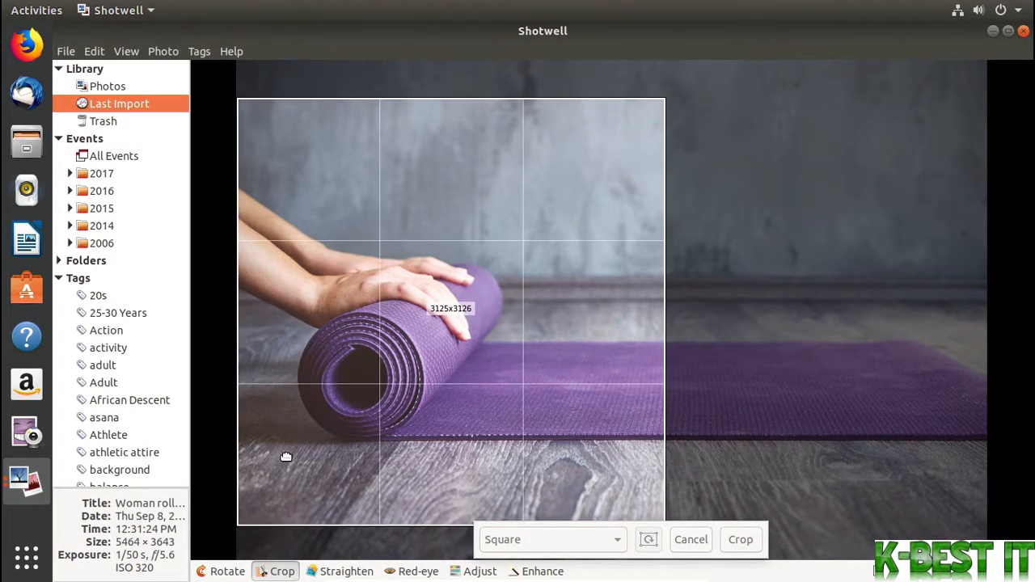
pyautogui.moveTo(661, 149); pyautogui.dragTo(639, 208)
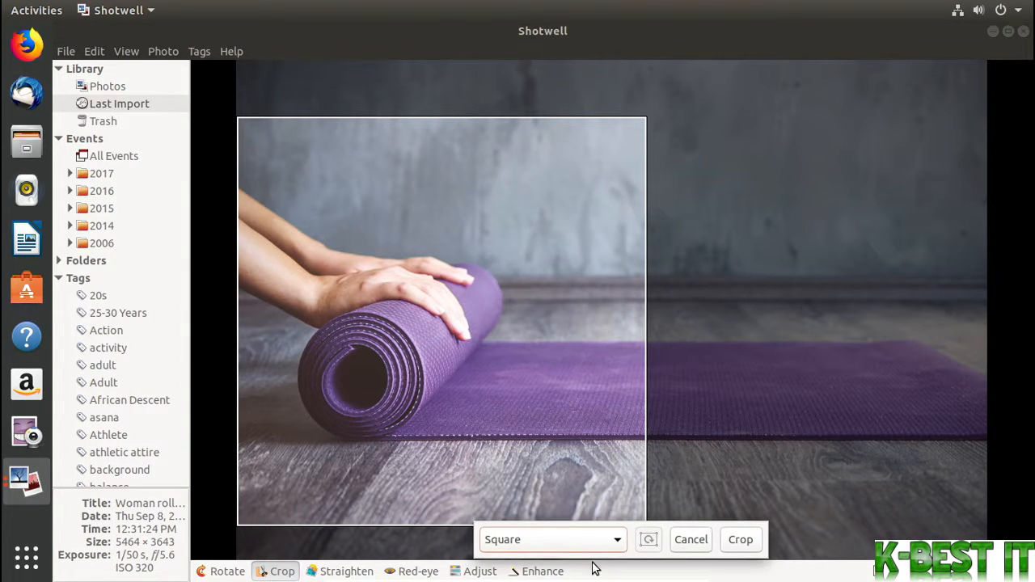
# Switch the crop to Unconstrained, narrow the frame around the hands and mat roll, and crop to about 2214 × 3010 pixels
pyautogui.click(609, 539)
pyautogui.scroll(-5, 603, 539)
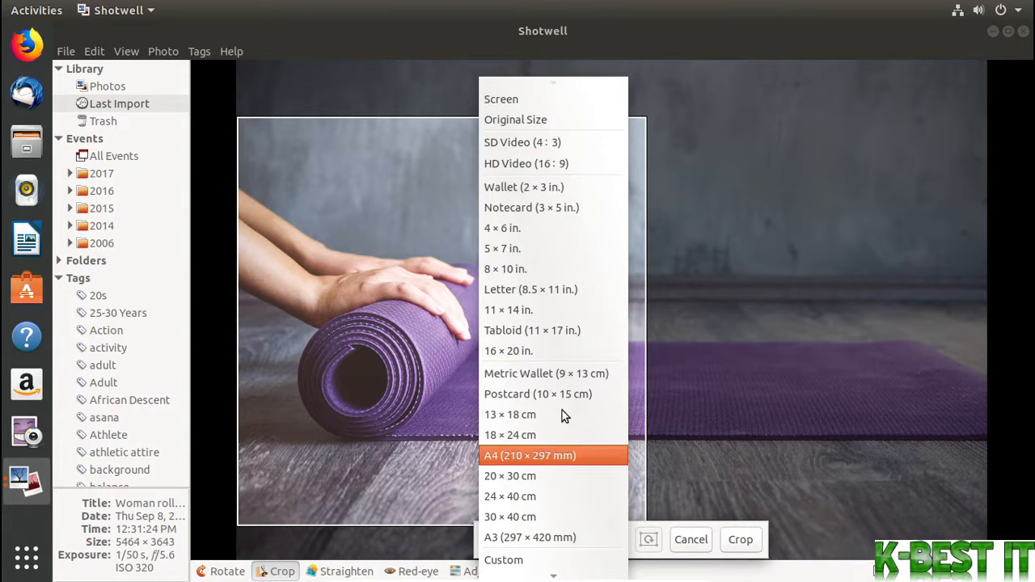
pyautogui.scroll(2, 566, 103)
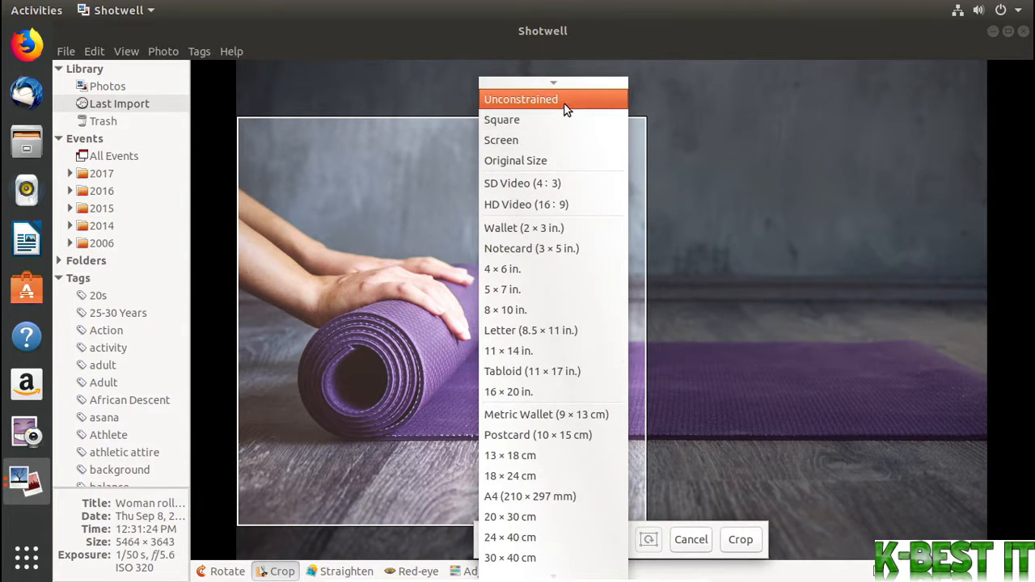
pyautogui.click(566, 100)
pyautogui.moveTo(640, 123); pyautogui.dragTo(539, 114)
pyautogui.click(739, 539)
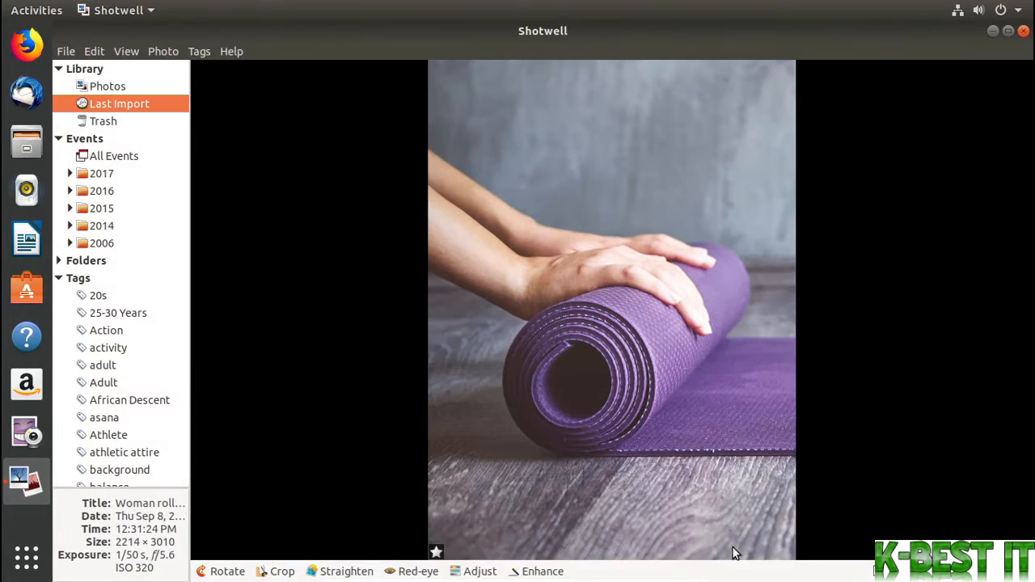
# Preview straightening the cropped photo by about 0.4° and discard the change
pyautogui.click(338, 569)
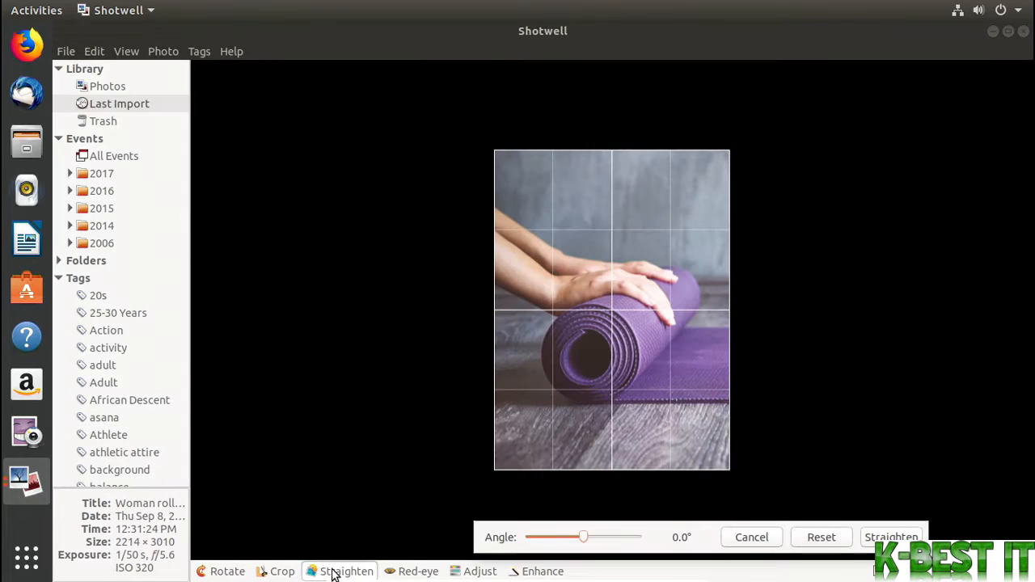
pyautogui.moveTo(583, 537)
pyautogui.mouseDown()
pyautogui.moveTo(612, 540)
pyautogui.moveTo(564, 543)
pyautogui.moveTo(589, 555)
pyautogui.mouseUp()
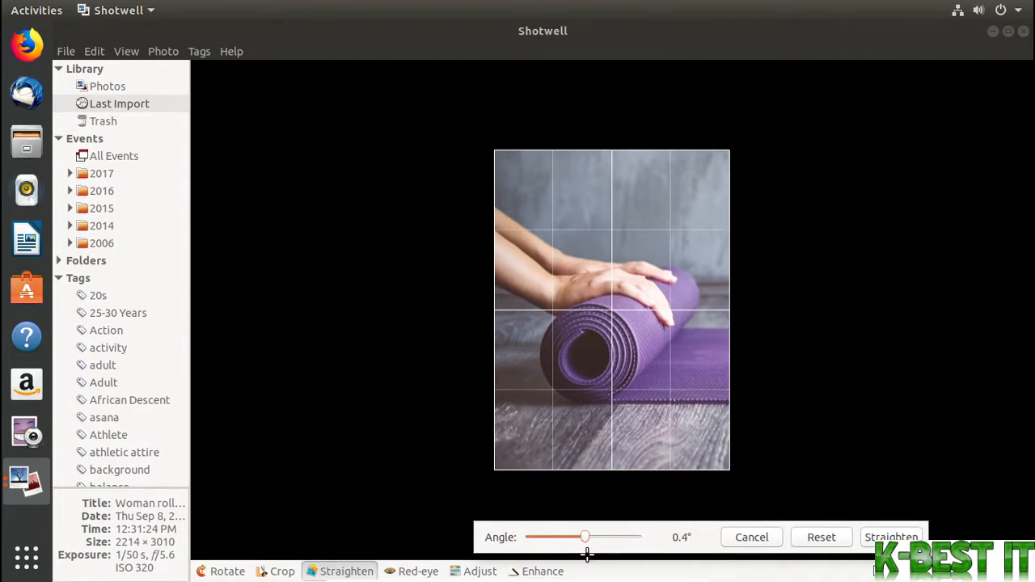
pyautogui.click(748, 536)
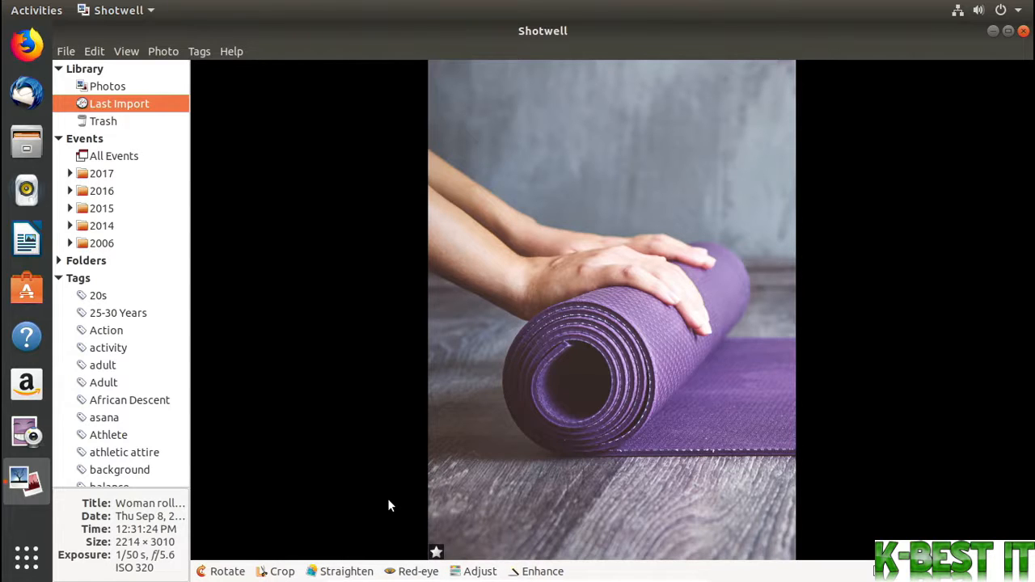
# Try an exposure adjustment on the cropped photo, reset all adjustments, and close them without applying
pyautogui.click(477, 570)
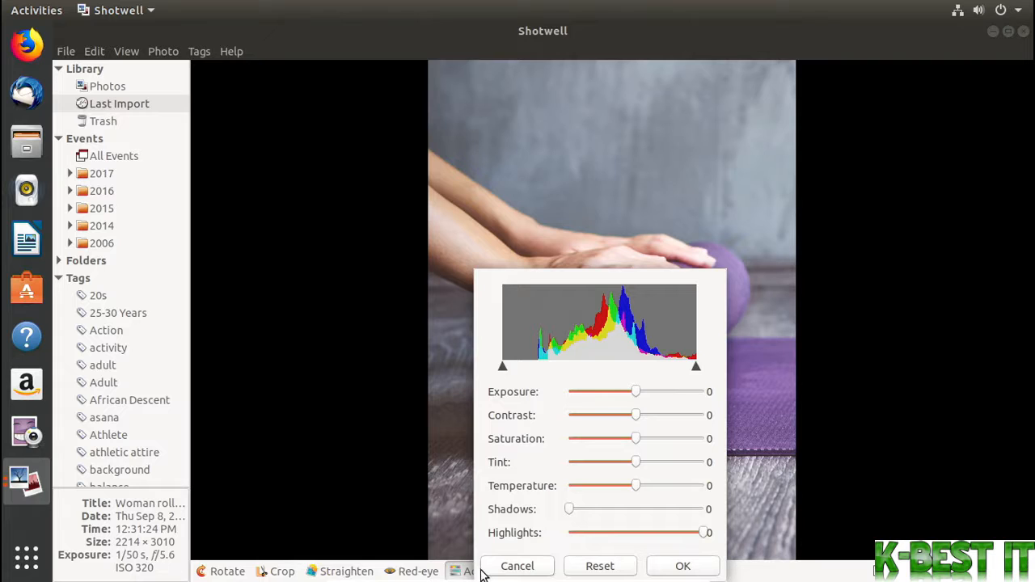
pyautogui.moveTo(632, 394)
pyautogui.mouseDown()
pyautogui.moveTo(593, 399)
pyautogui.moveTo(637, 397)
pyautogui.mouseUp()
pyautogui.click(600, 566)
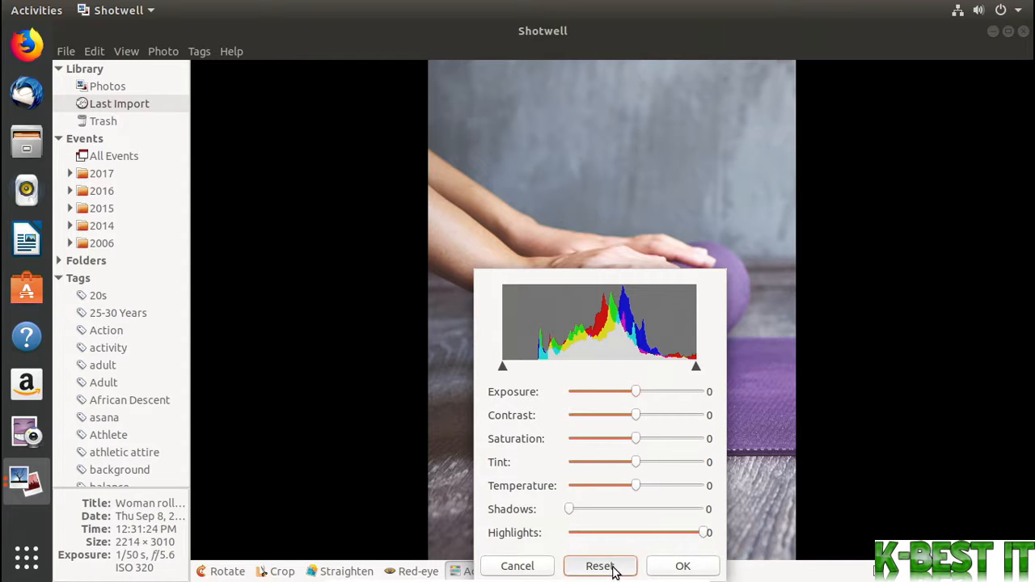
pyautogui.click(527, 574)
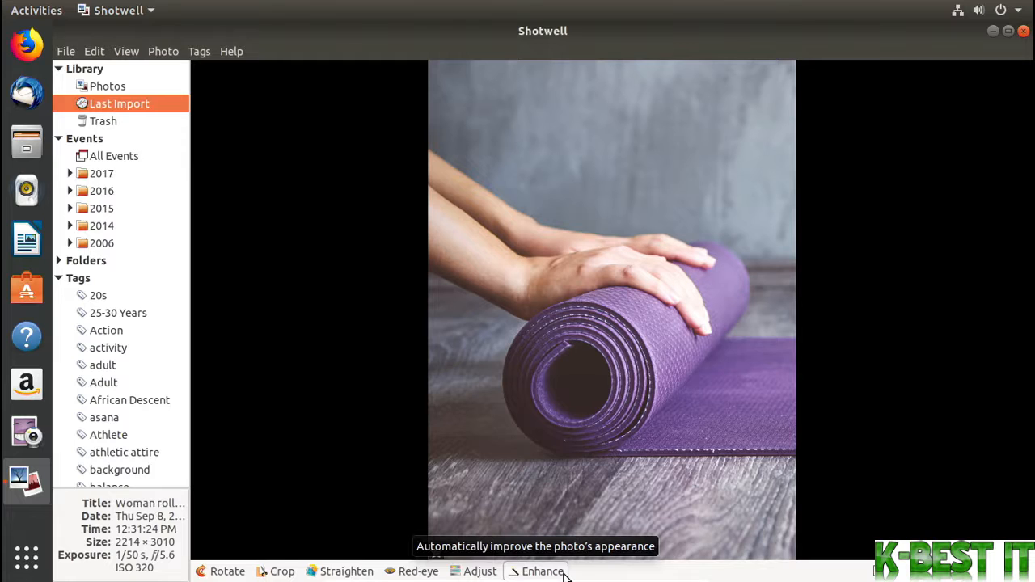
# Revert the cropped yoga mat photo to its original
pyautogui.rightClick(581, 420)
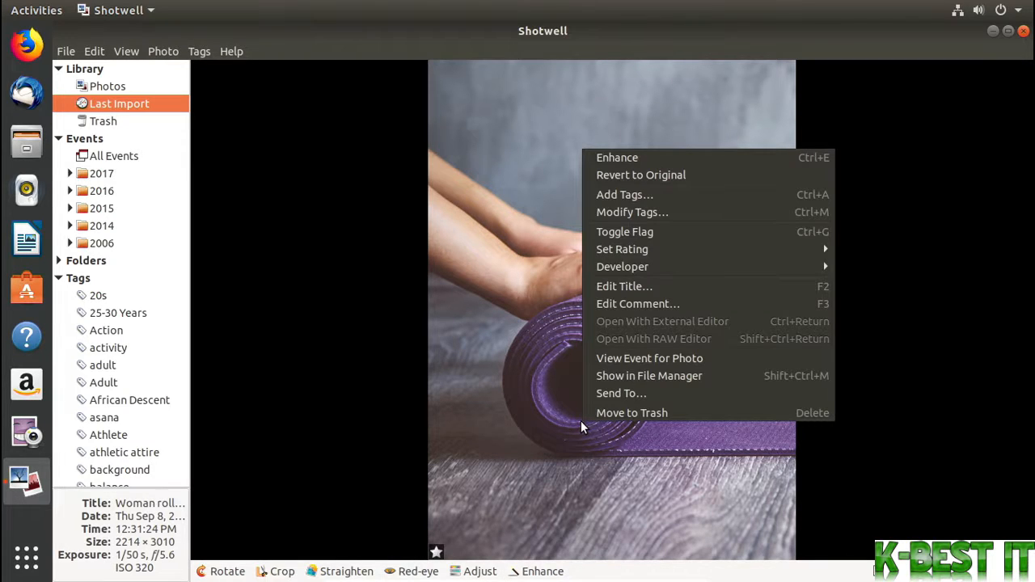
pyautogui.click(685, 176)
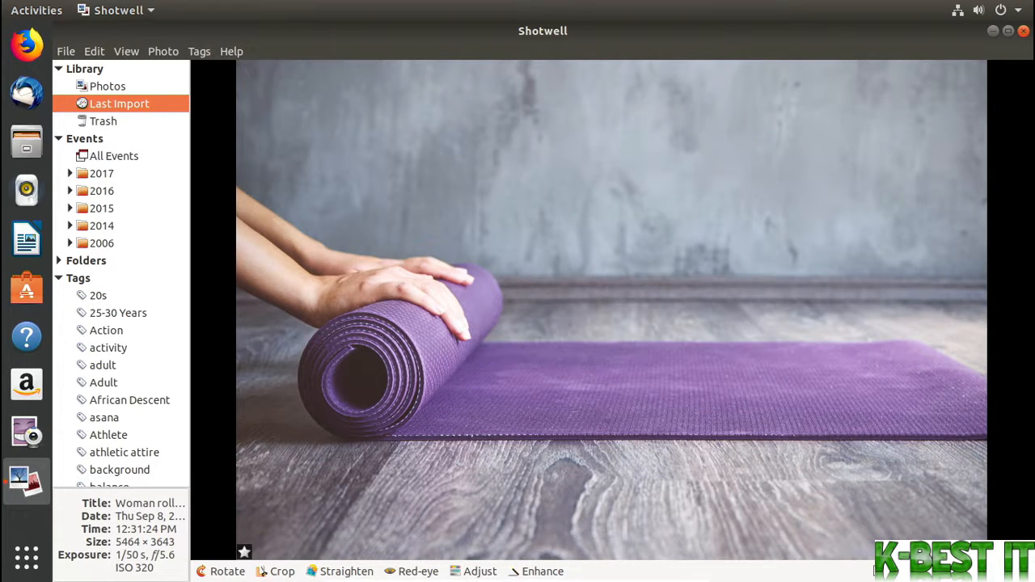
# Zoom in on the yoga mat photo, inspect the rolled end of the mat up close, and return to the whole photo
pyautogui.moveTo(891, 571); pyautogui.dragTo(944, 571)
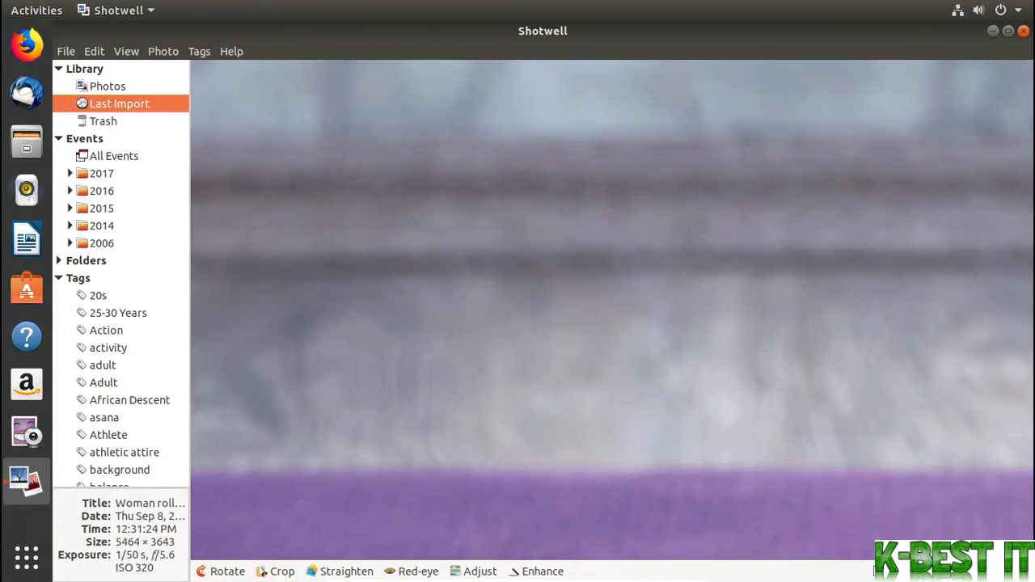
pyautogui.moveTo(390, 450); pyautogui.dragTo(817, 325)
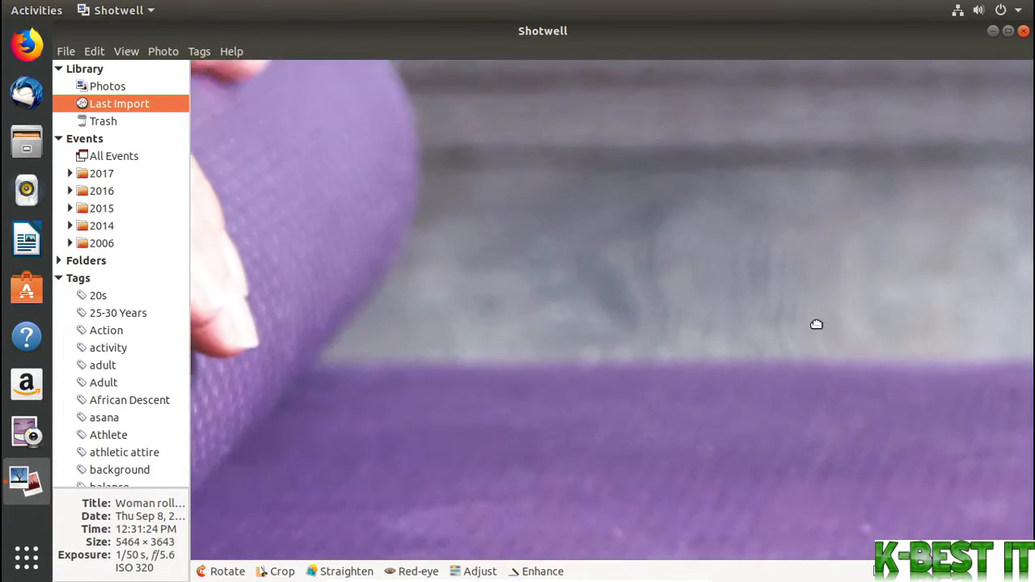
pyautogui.moveTo(454, 366); pyautogui.dragTo(844, 217)
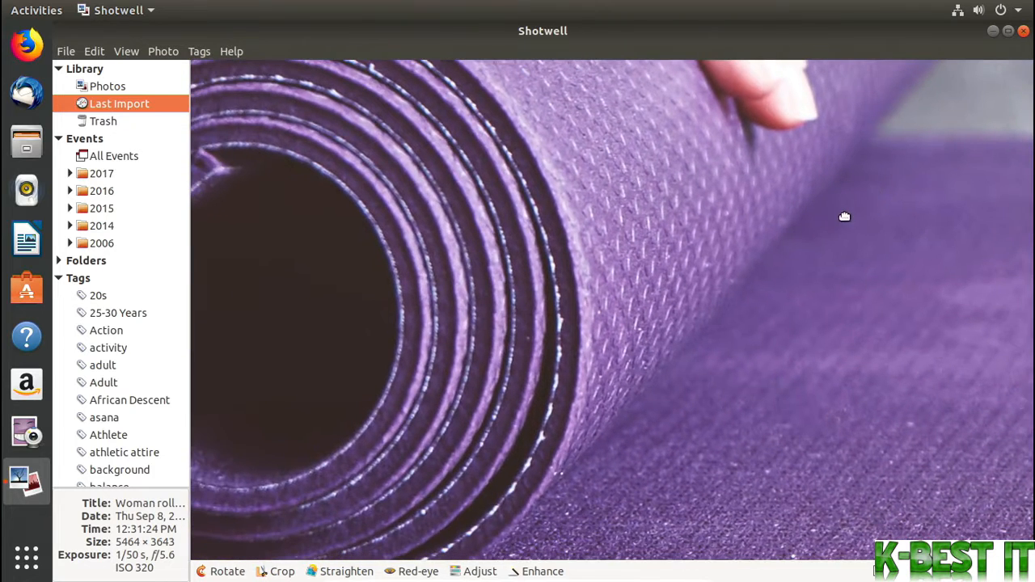
pyautogui.click(880, 571)
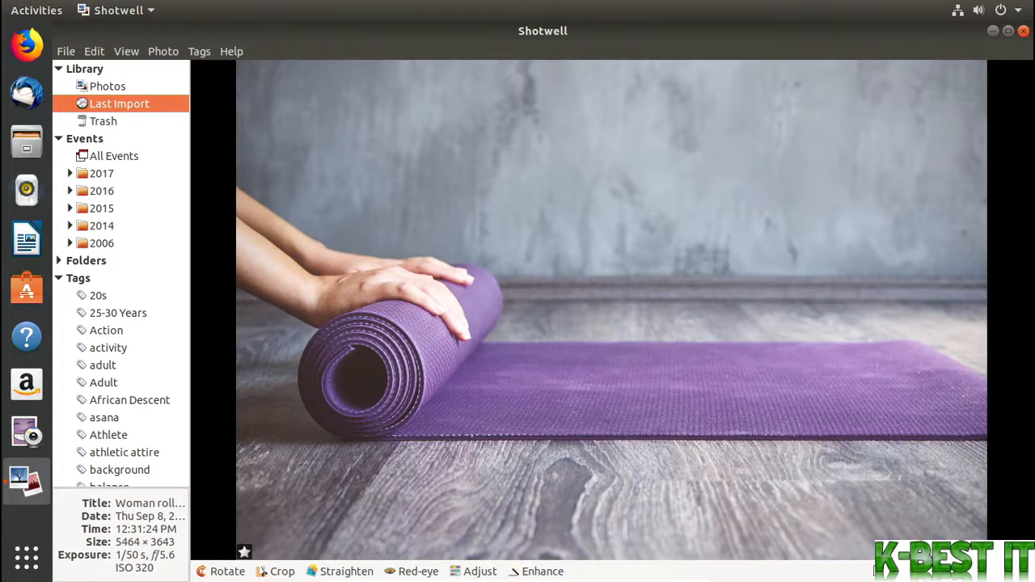
# Browse forward and back through the imported photos in the single-photo view, ending on the yoga mat photo
pyautogui.press('Right')
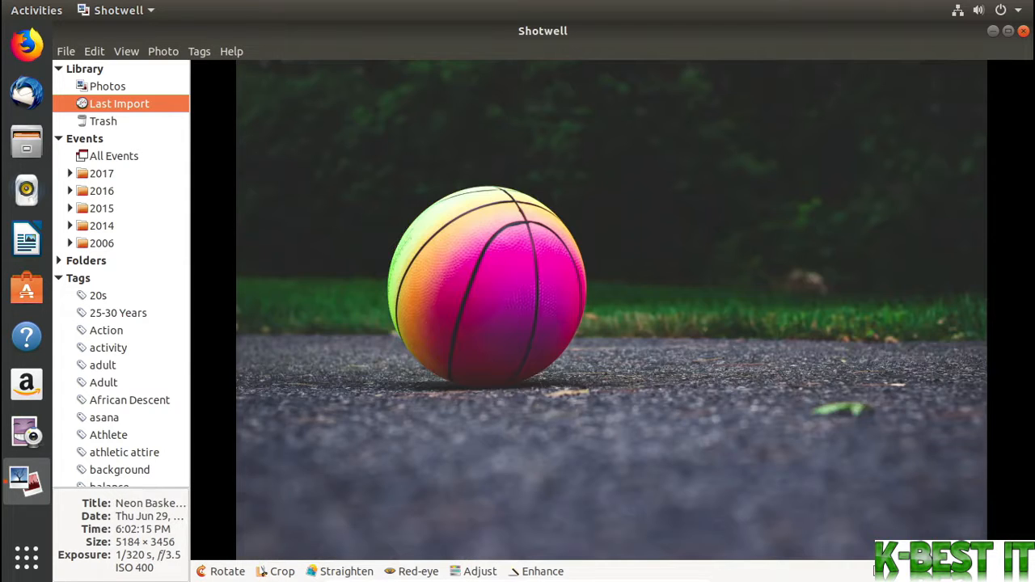
pyautogui.press('Left')
pyautogui.press('Left')
pyautogui.press('Right')
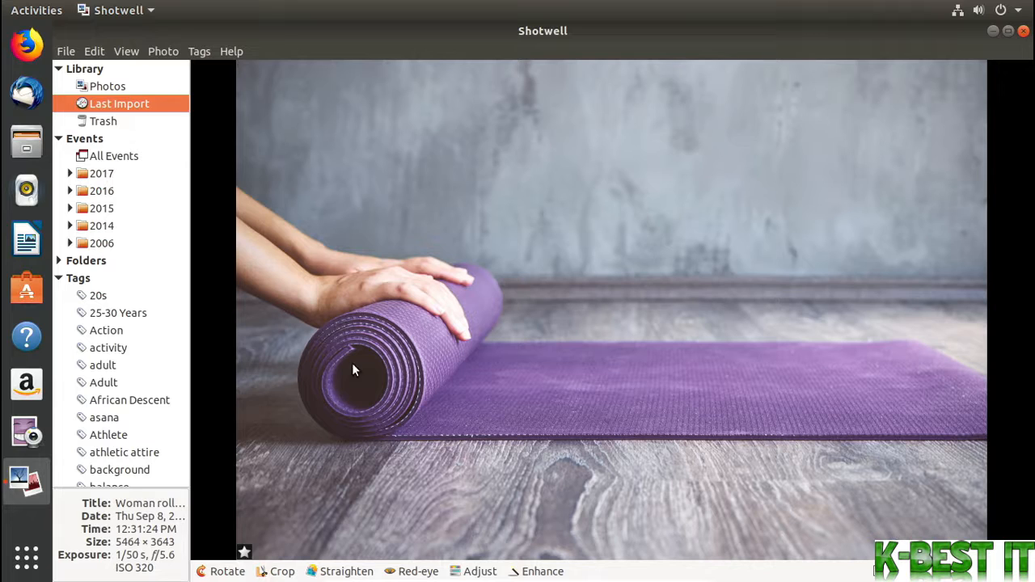
# View the yoga mat photo in fullscreen, browse one photo forward and back, and leave fullscreen
pyautogui.click(126, 51)
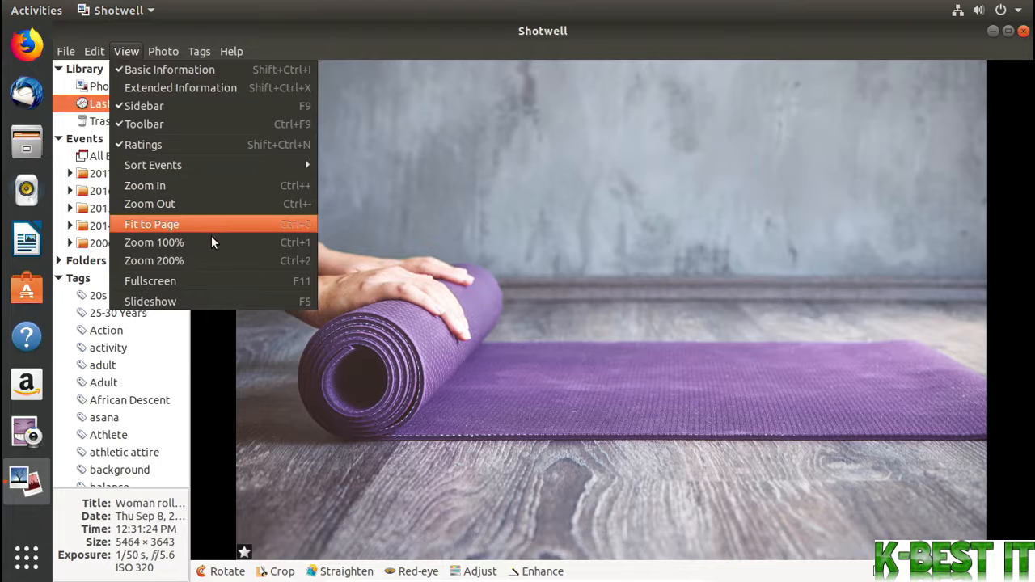
pyautogui.click(396, 284)
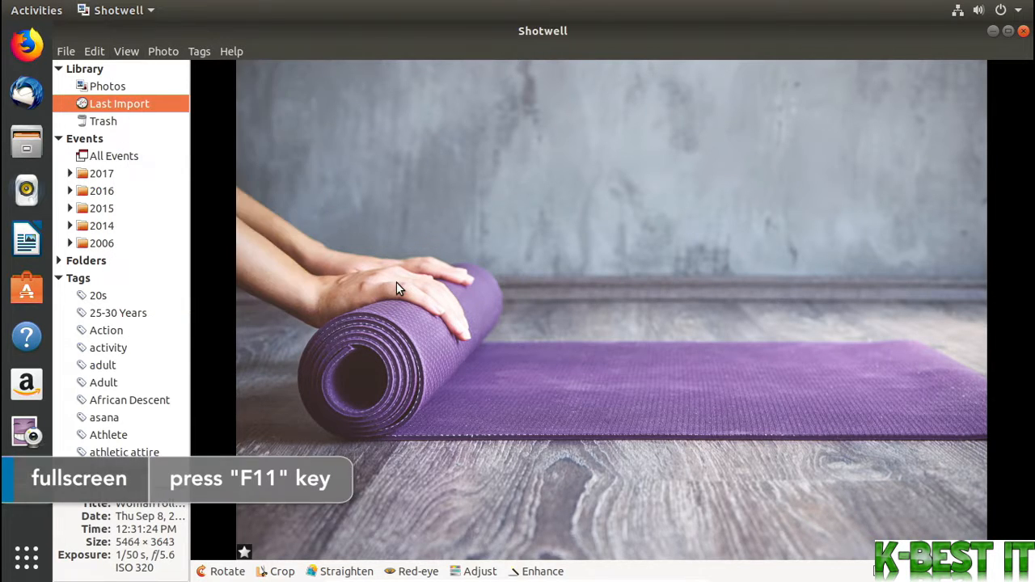
pyautogui.press('F11')
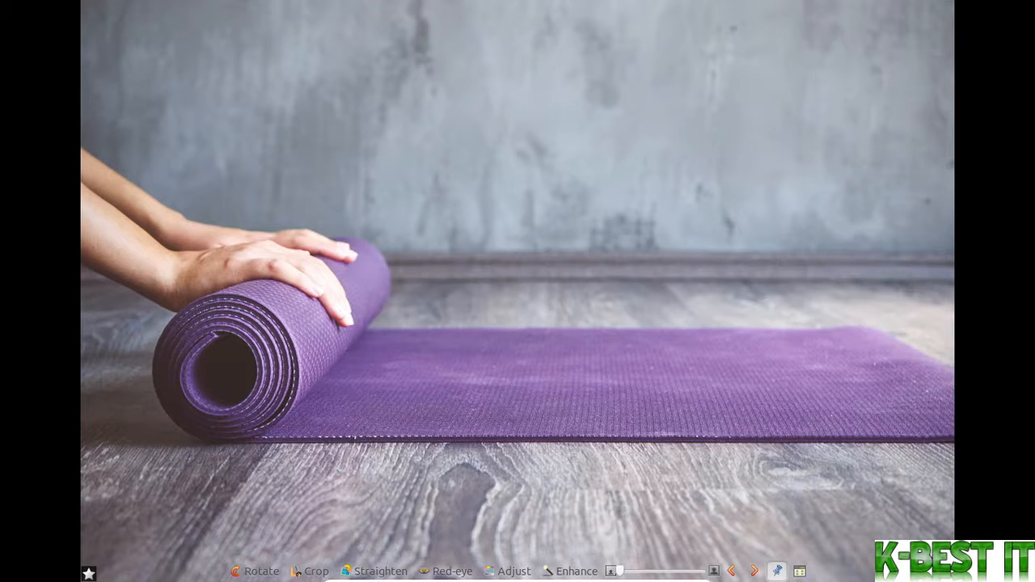
pyautogui.press('Right')
pyautogui.press('Left')
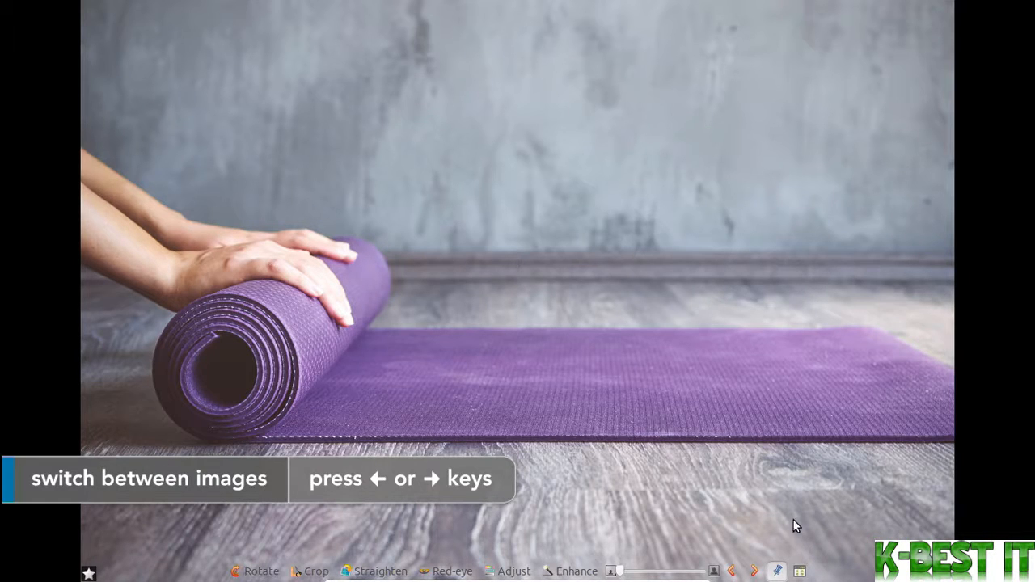
pyautogui.click(800, 571)
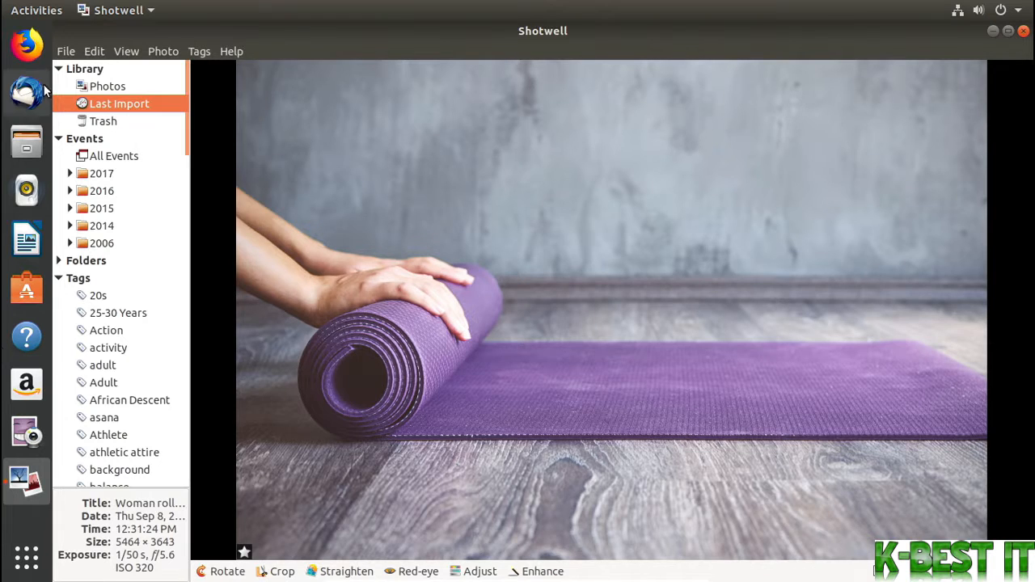
# Select the ball and yoga mat photos together in the Photos library and start exporting them
pyautogui.click(100, 89)
pyautogui.click(291, 121)
pyautogui.keyDown('ctrl'); pyautogui.click(420, 134); pyautogui.keyUp('ctrl')
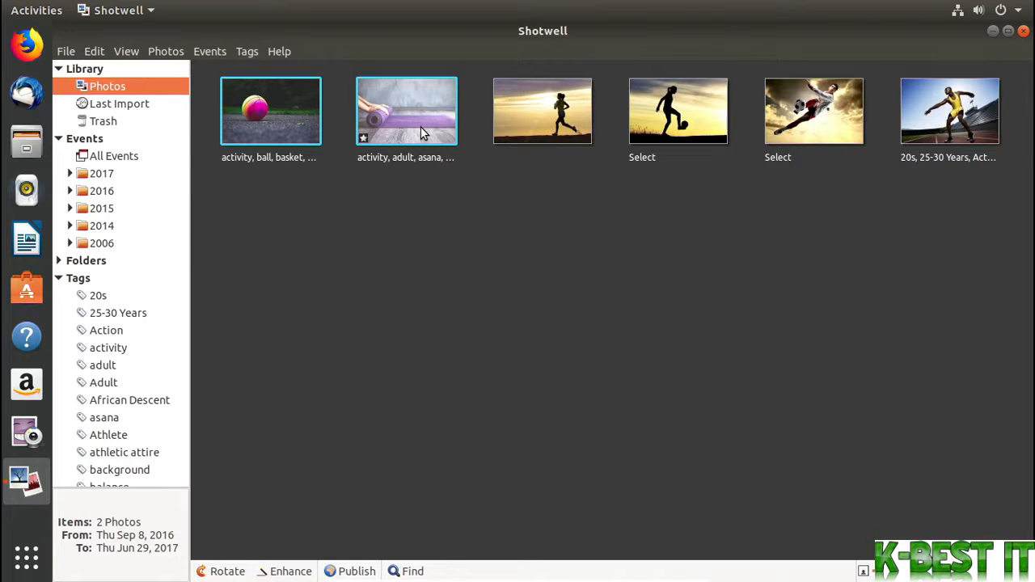
pyautogui.click(66, 51)
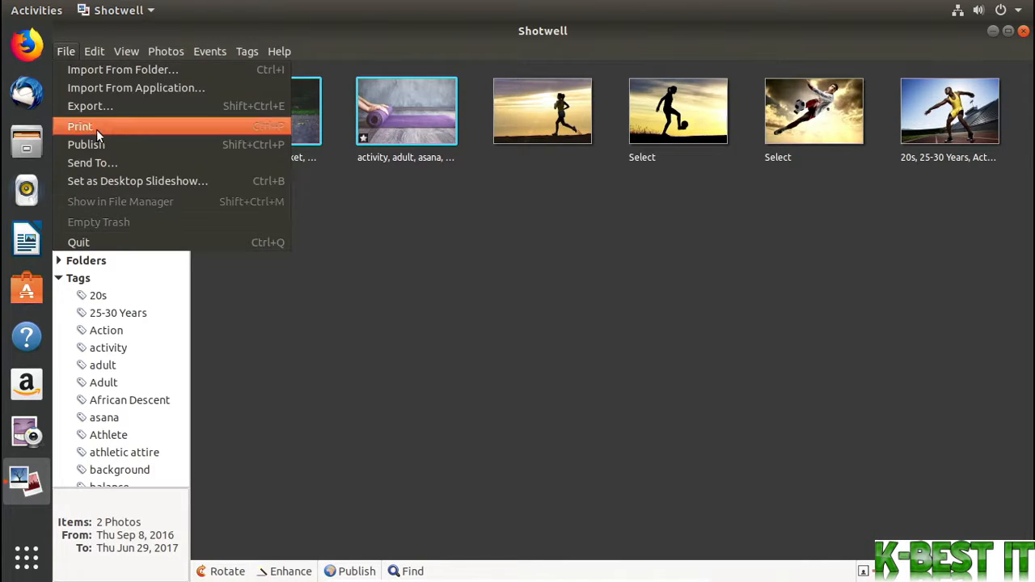
pyautogui.click(112, 110)
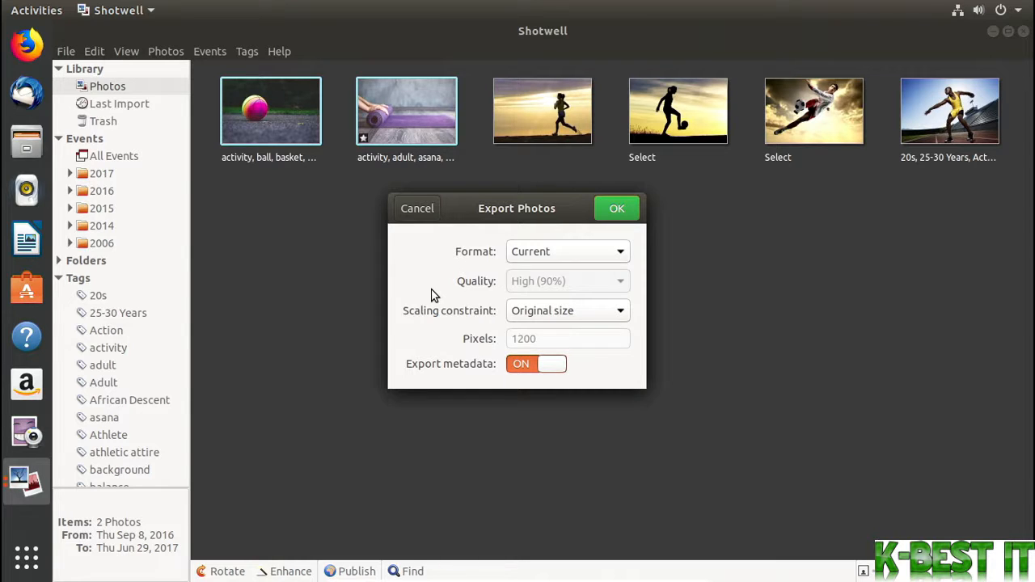
# Export the two photos in their current format, scaled to a width of 600 pixels without metadata, into the Home folder
pyautogui.click(620, 314)
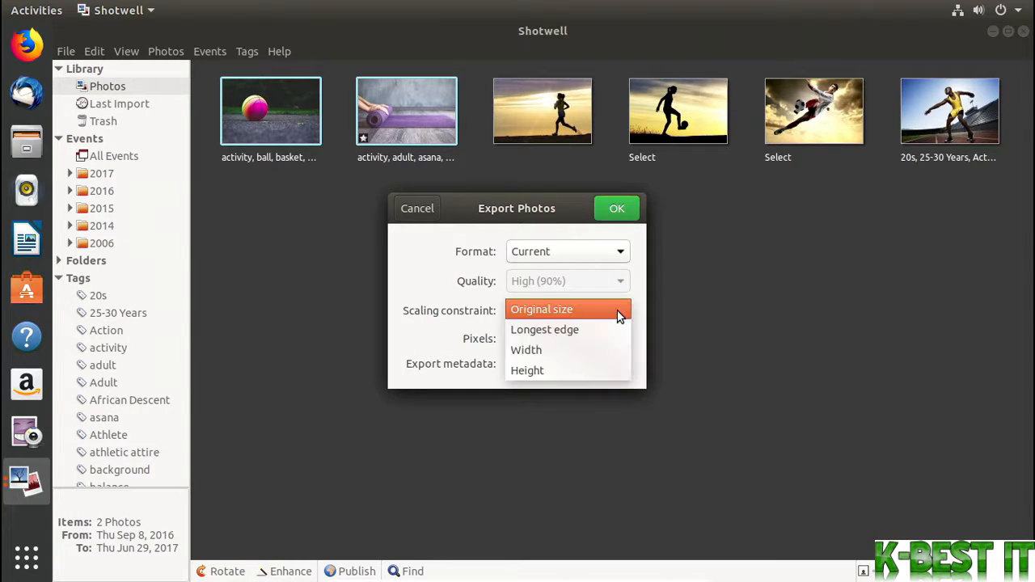
pyautogui.click(619, 353)
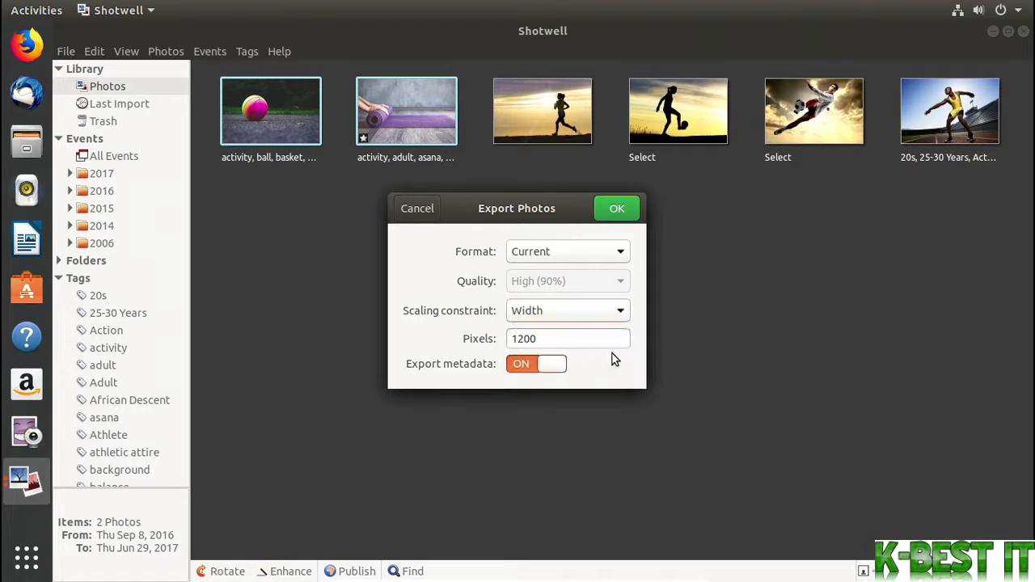
pyautogui.doubleClick(563, 342)
pyautogui.write('600')
pyautogui.click(546, 369)
pyautogui.click(617, 212)
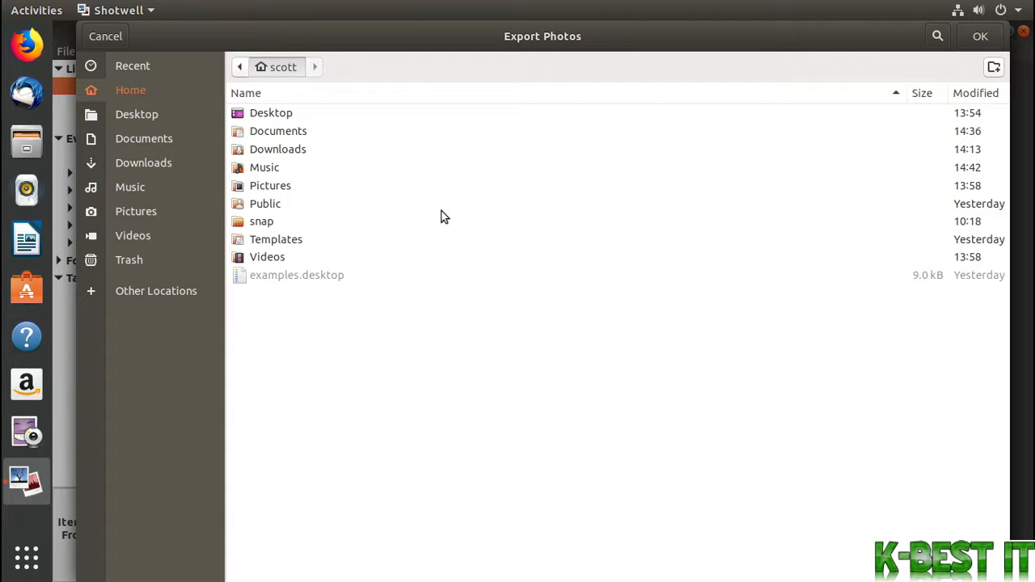
pyautogui.click(979, 38)
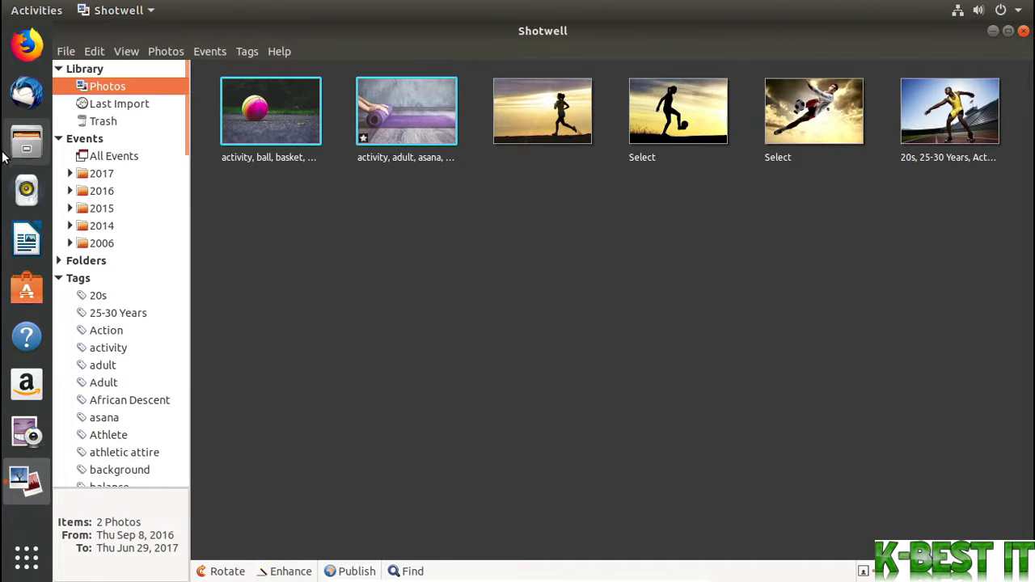
# Switch to Files, move the exported 01.jpeg and 03.jpeg from the Home folder to the trash, and return to Shotwell
pyautogui.click(27, 146)
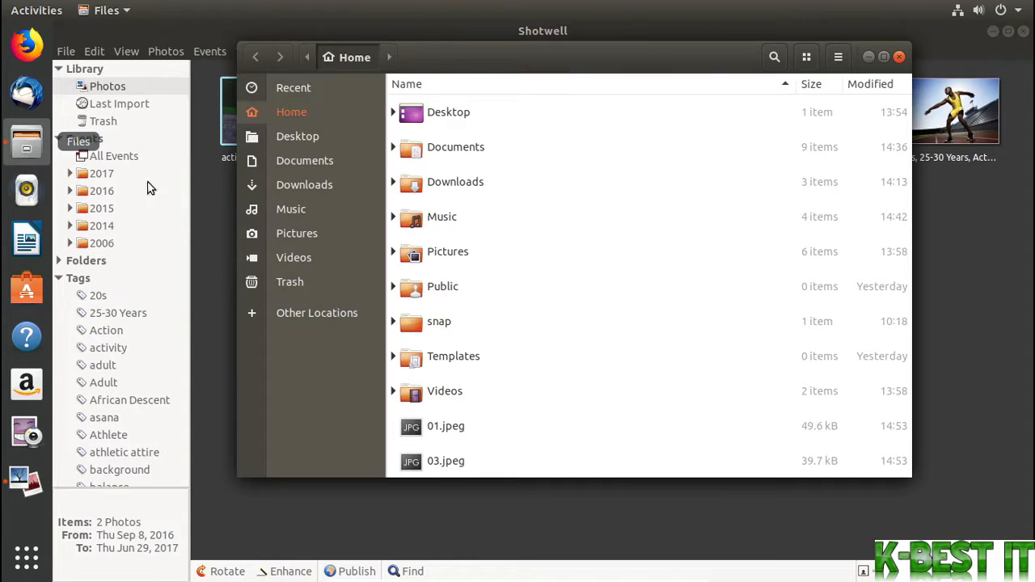
pyautogui.scroll(-1, 533, 386)
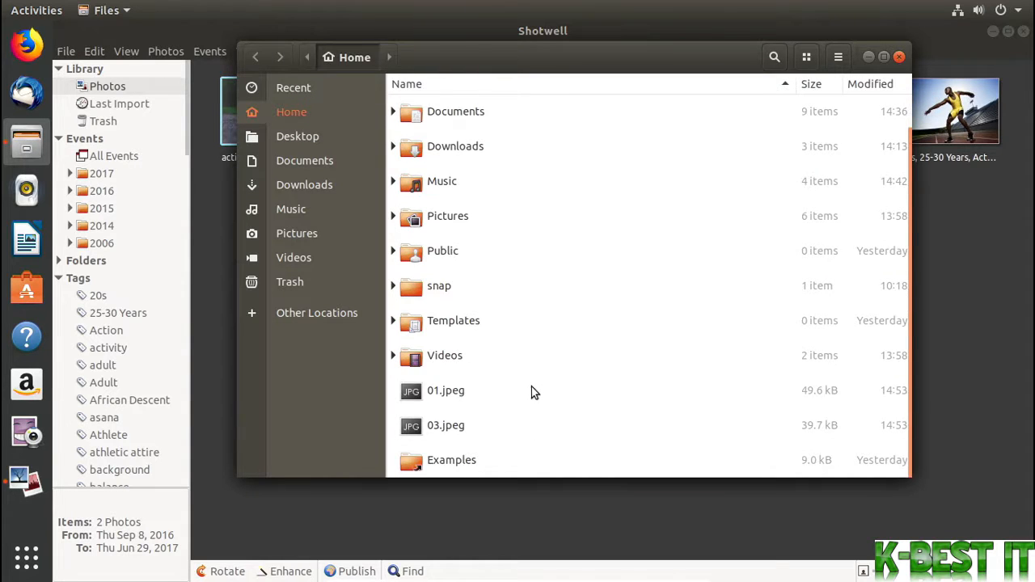
pyautogui.click(471, 396)
pyautogui.click(507, 420)
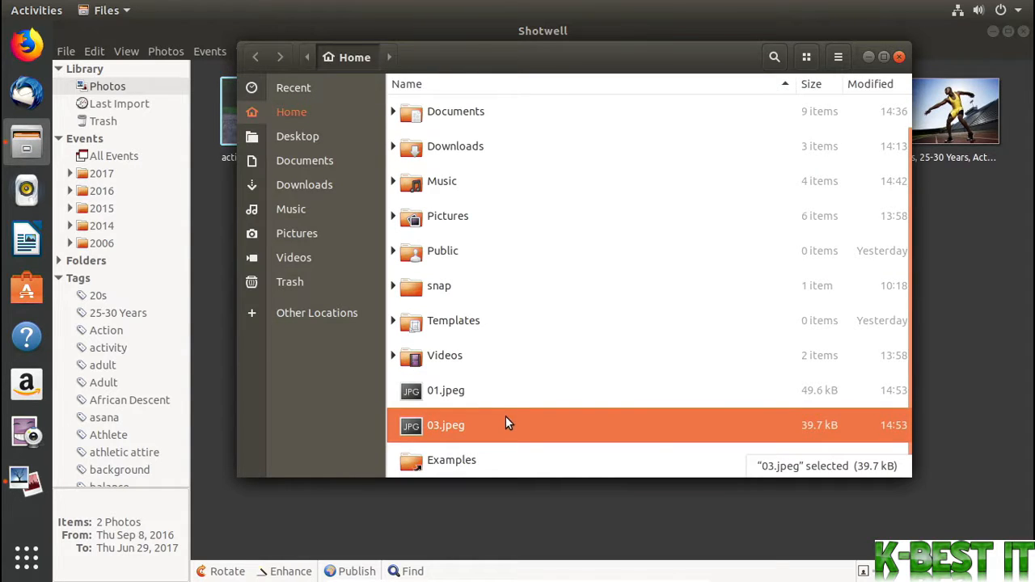
pyautogui.keyDown('ctrl'); pyautogui.click(467, 403); pyautogui.keyUp('ctrl')
pyautogui.rightClick(465, 402)
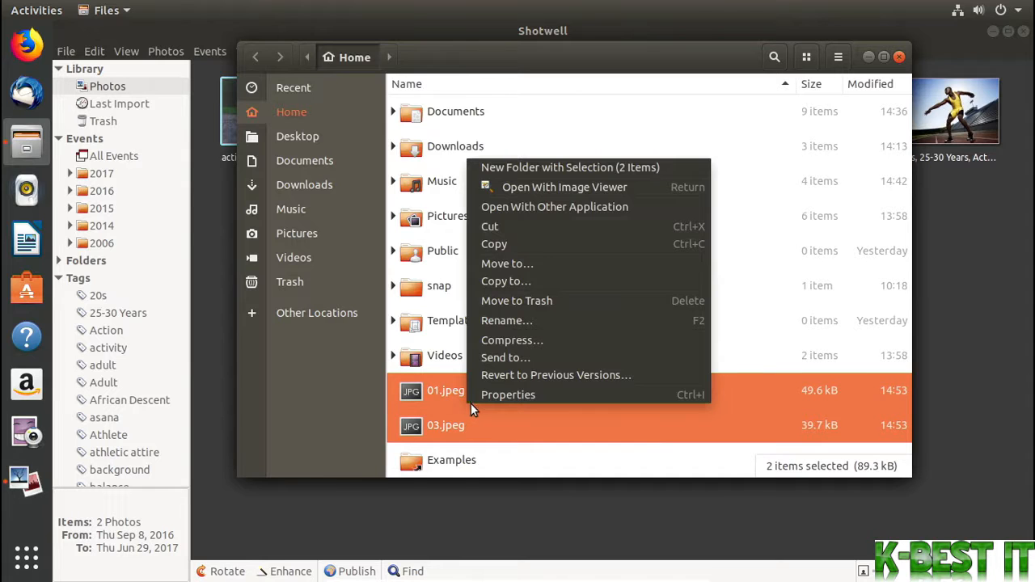
pyautogui.click(564, 304)
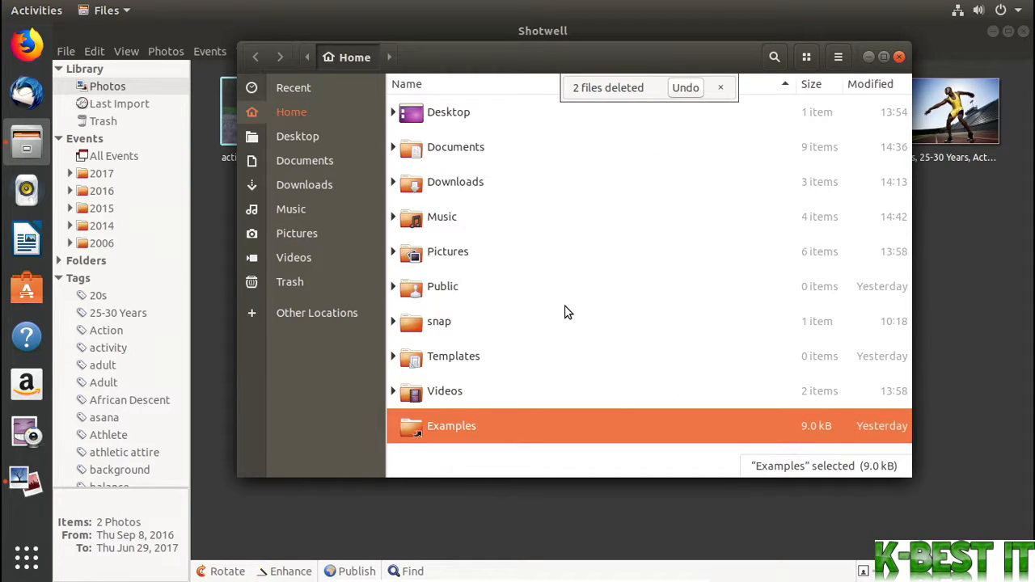
pyautogui.click(218, 336)
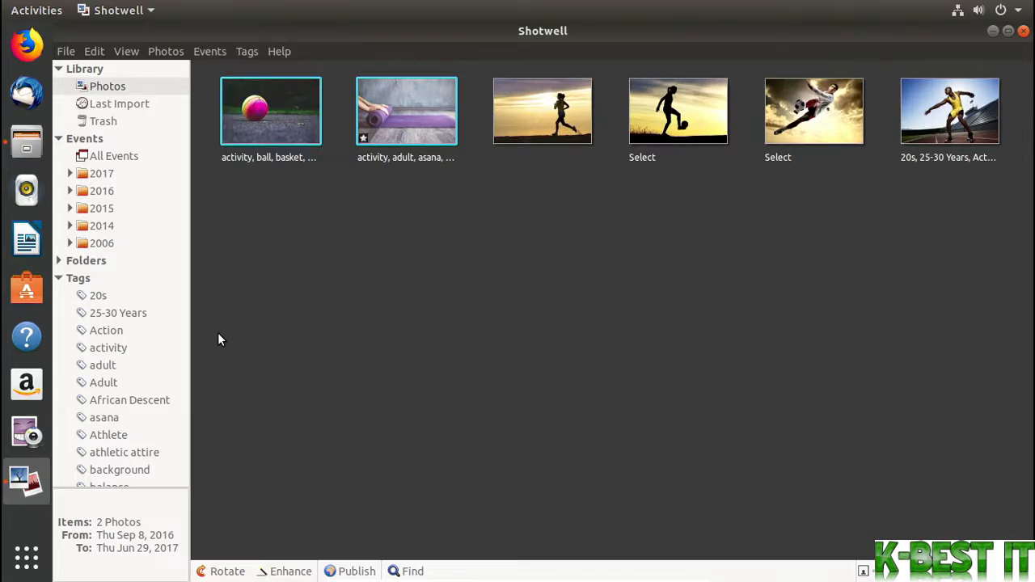